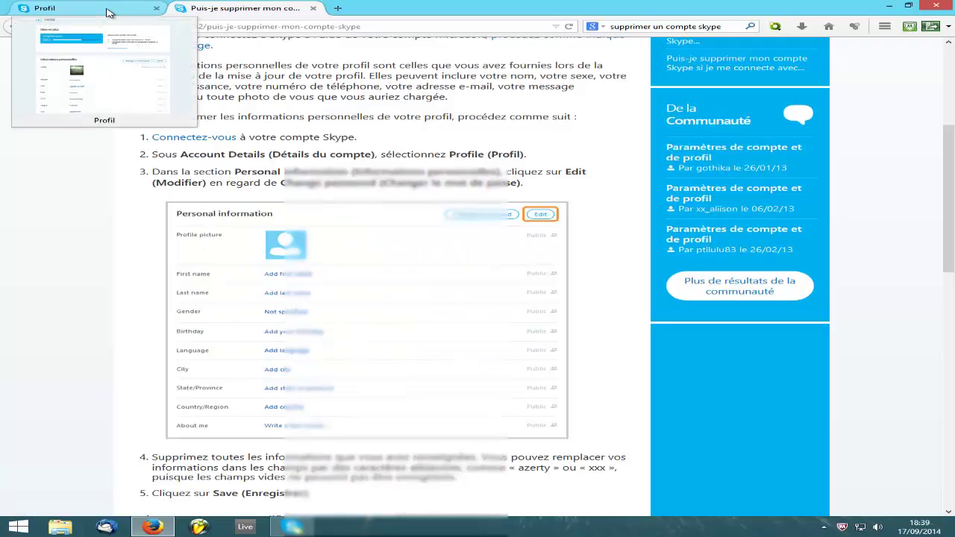
Switch to the Skype Profil tab, which shows the personal information fields at 60% configuration
left_click(108, 13)
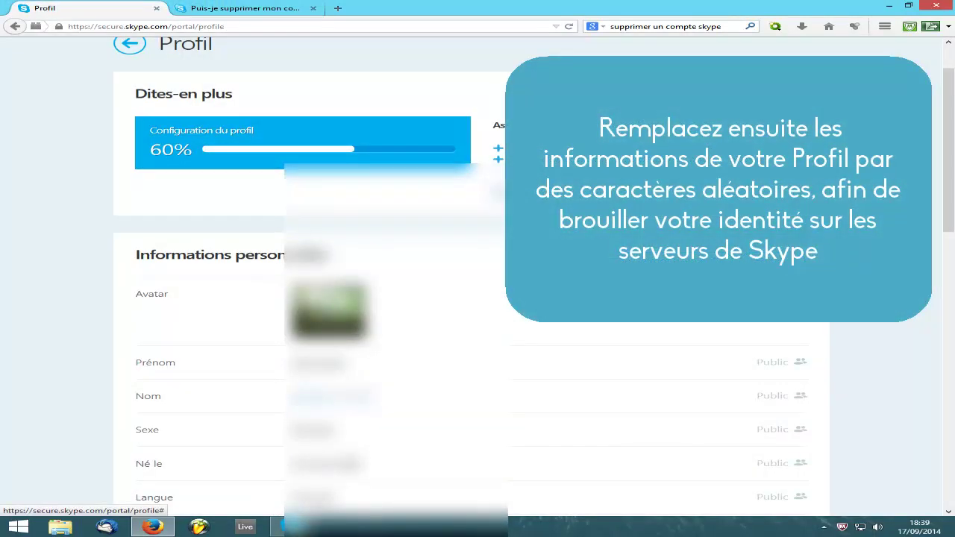
Overwrite the profile's personal details with placeholder text like xxx and save them
left_click(761, 257)
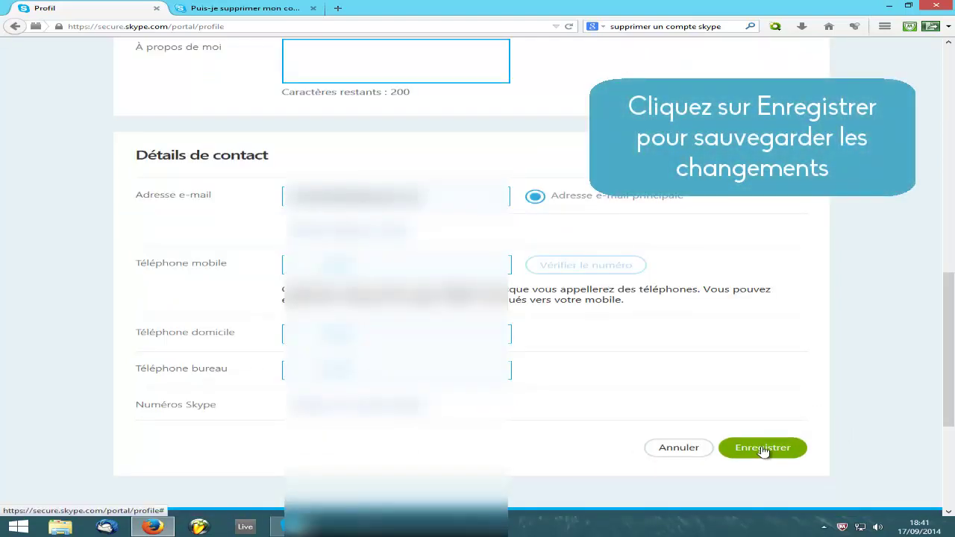
left_click(763, 449)
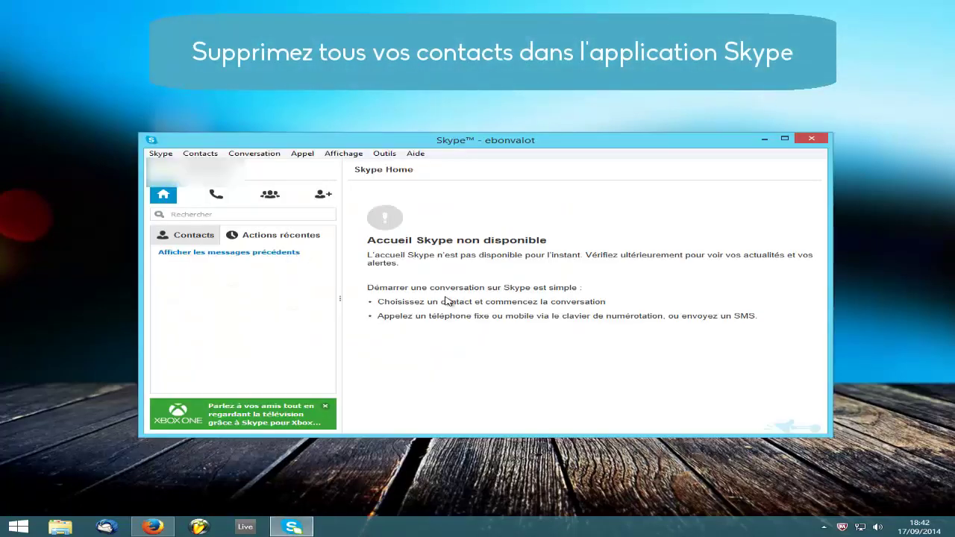
View the contacts list, then quit Skype from its taskbar icon with Quitter Skype and confirm
left_click(182, 243)
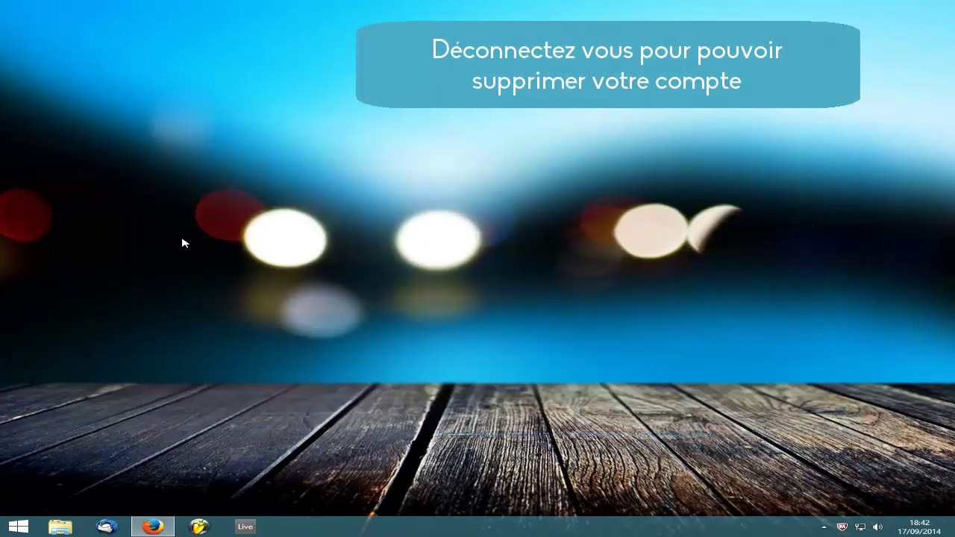
right_click(292, 527)
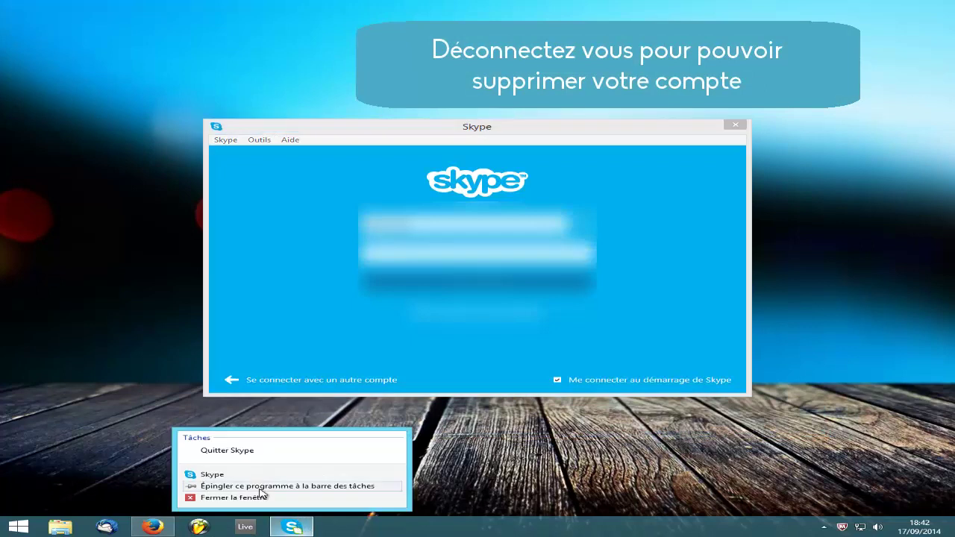
left_click(263, 451)
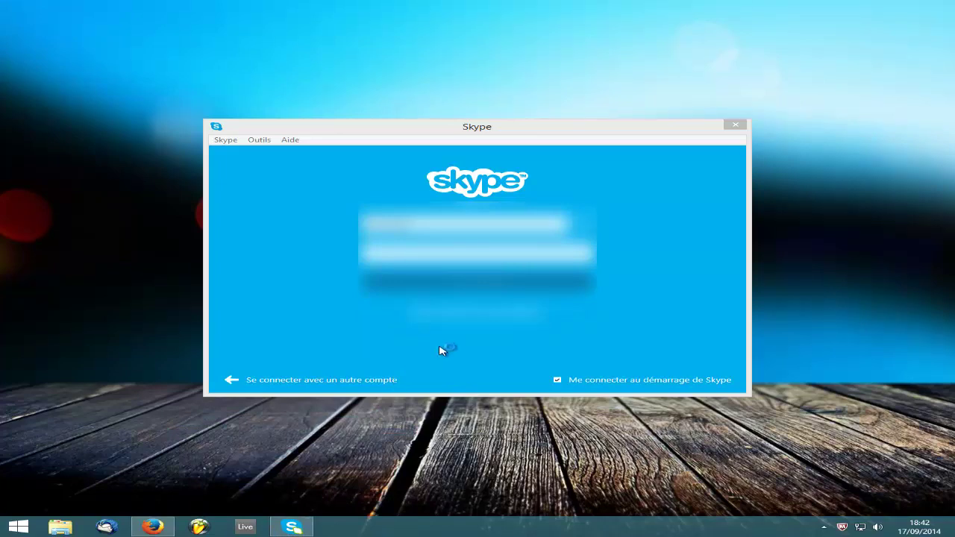
left_click(505, 308)
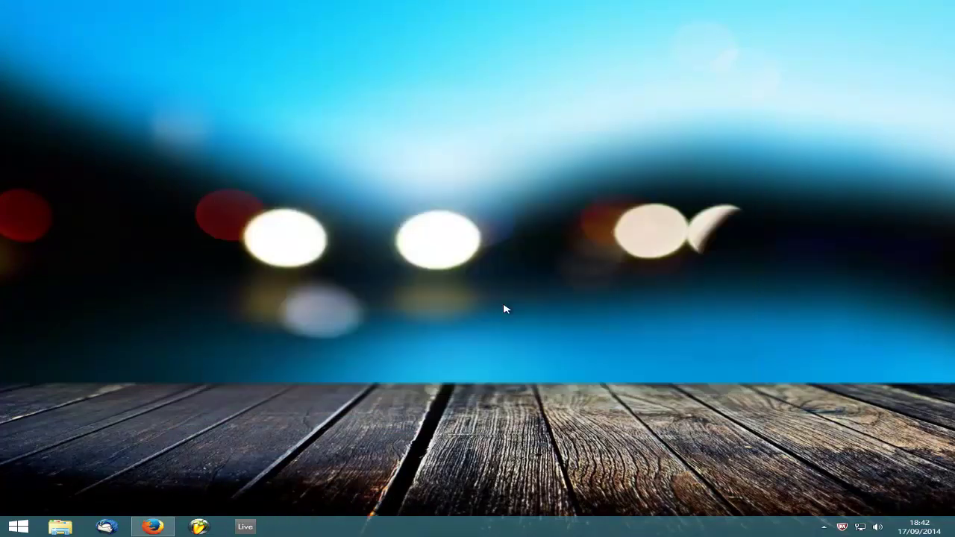
Close the Profil tab and open the 'service clientèle Skype' page's 'messagerie instantanée' support article
left_click(157, 527)
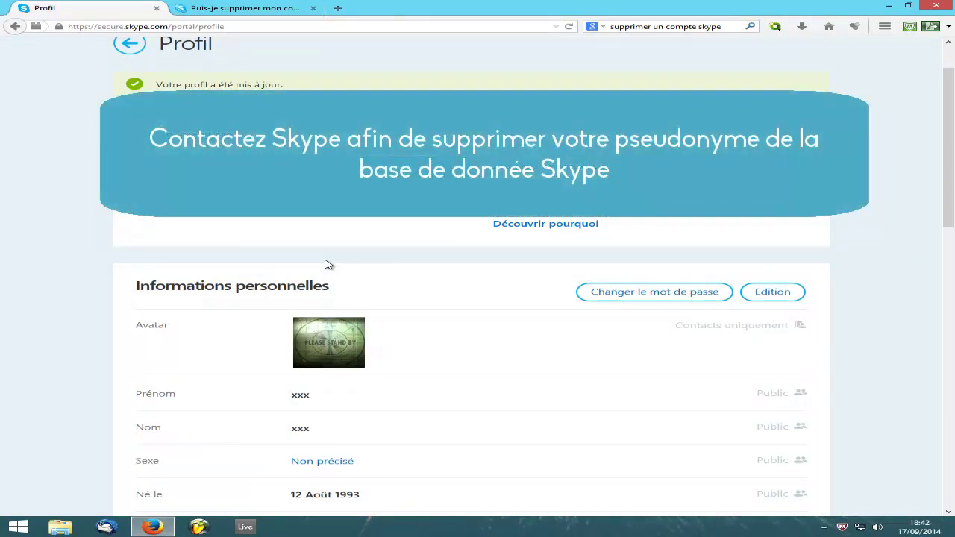
key("ctrl+w")
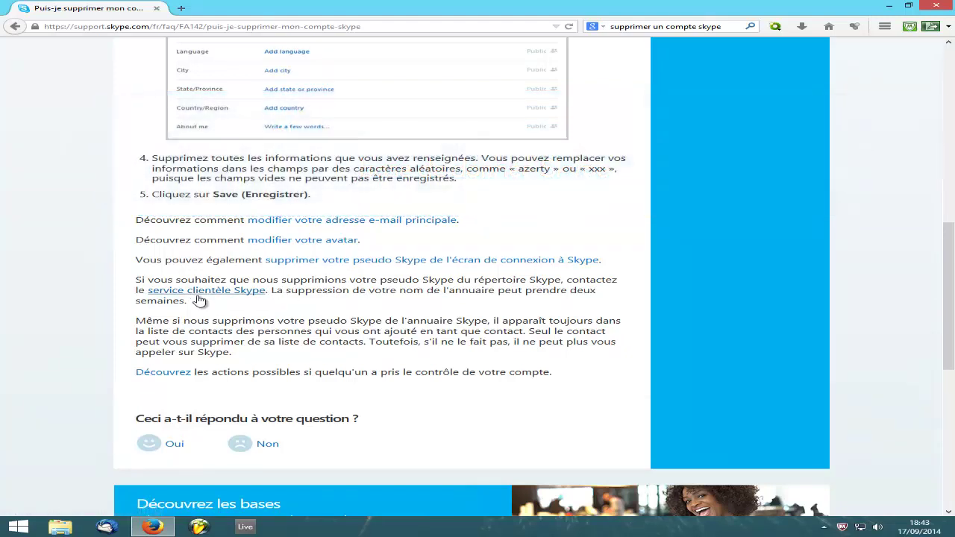
left_click(204, 293)
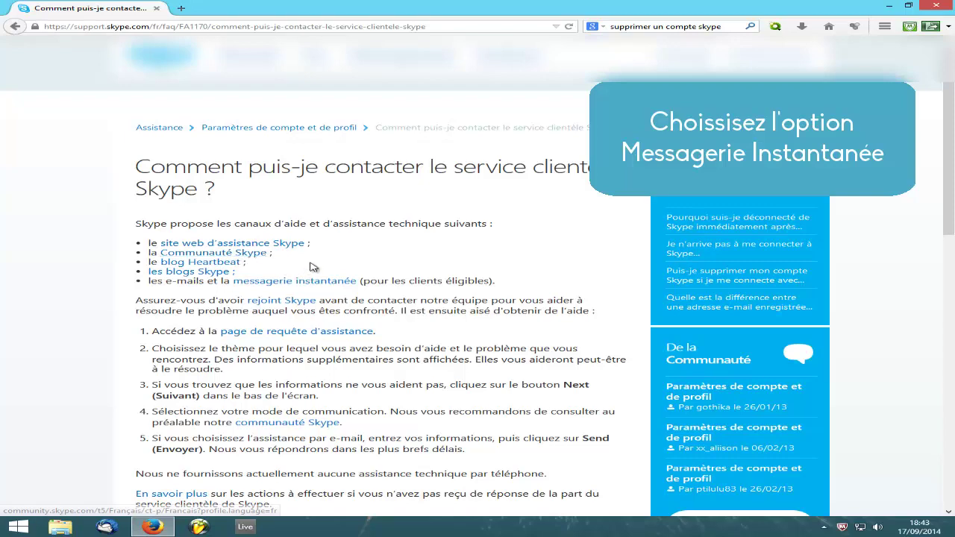
scroll(246, 254, "down", 1)
scroll(288, 228, "up", 1)
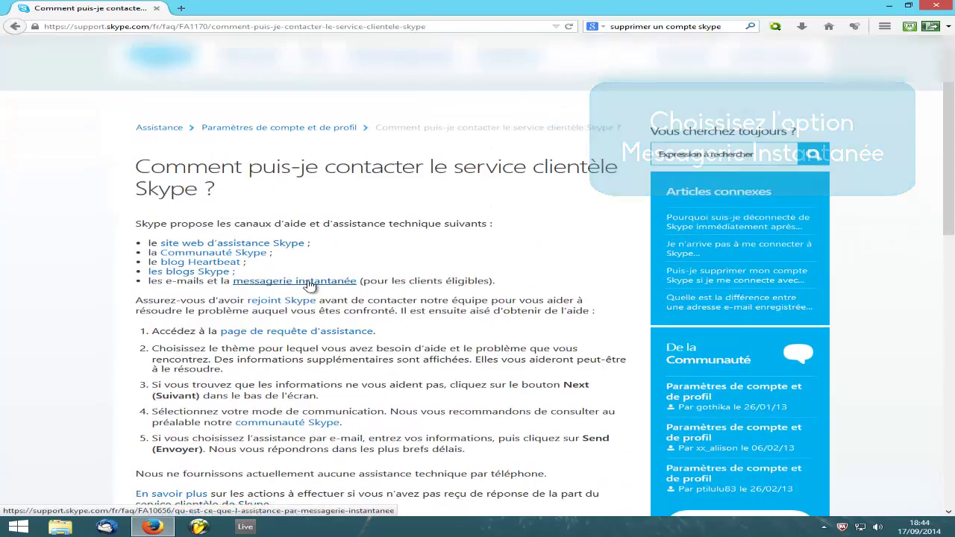
left_click(309, 287)
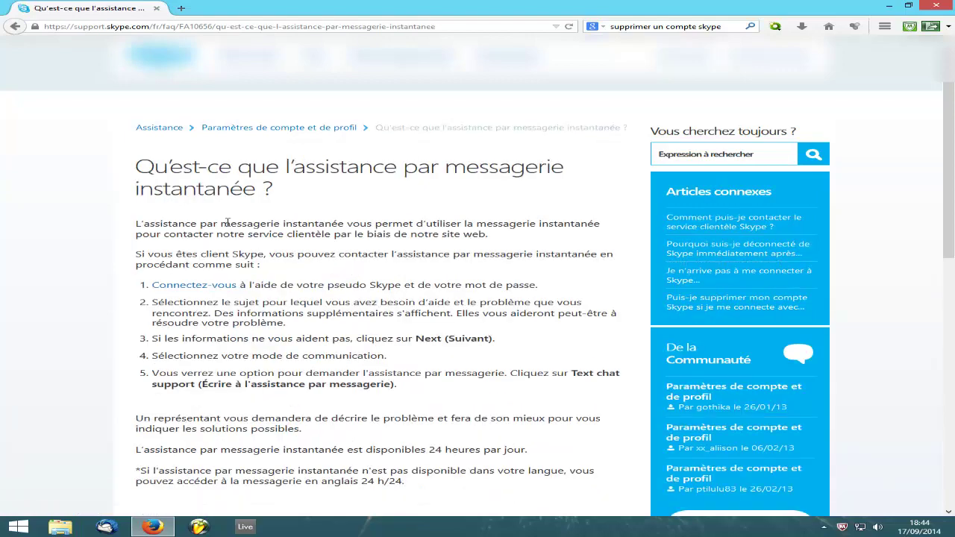
scroll(224, 216, "down", 1)
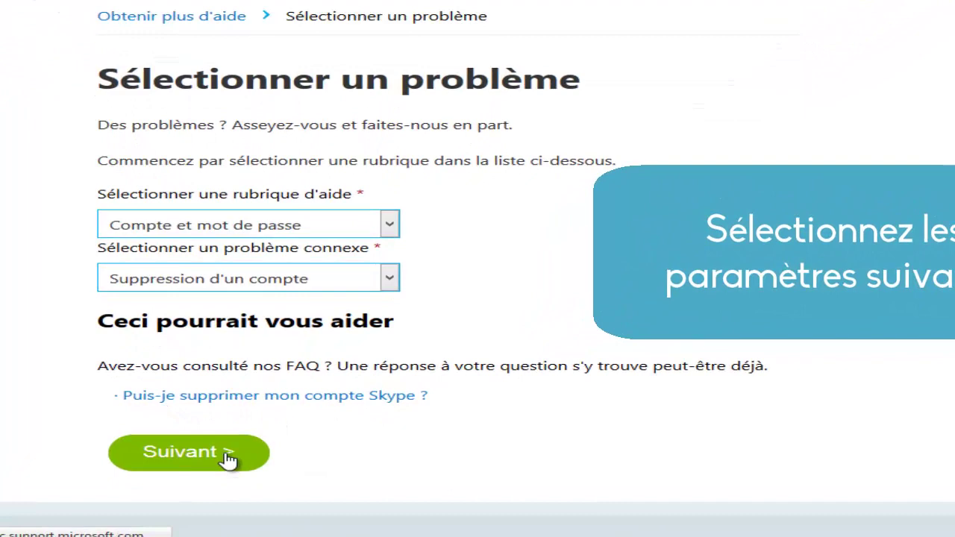
Submit the Compte et mot de passe / Suppression d'un compte topic and start a written chat with support
left_click(227, 459)
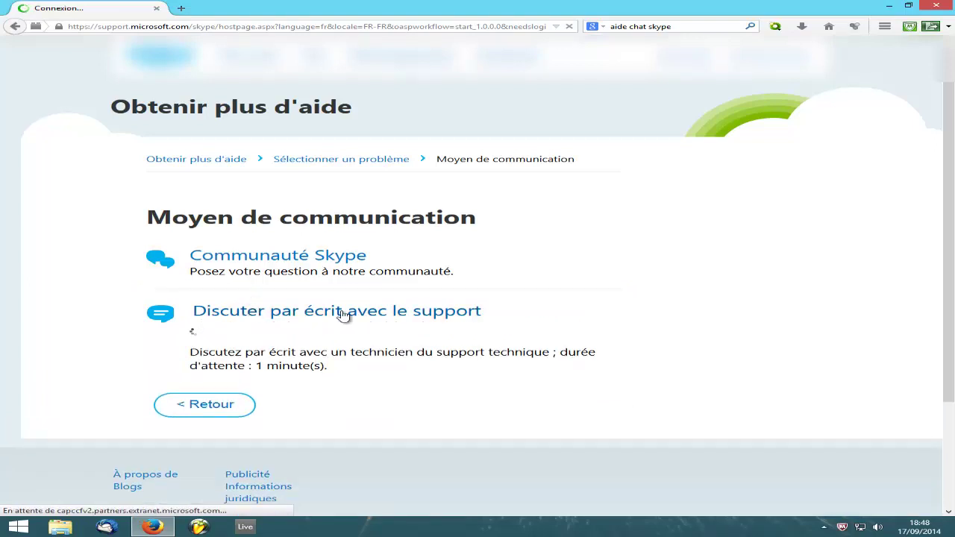
left_click(258, 318)
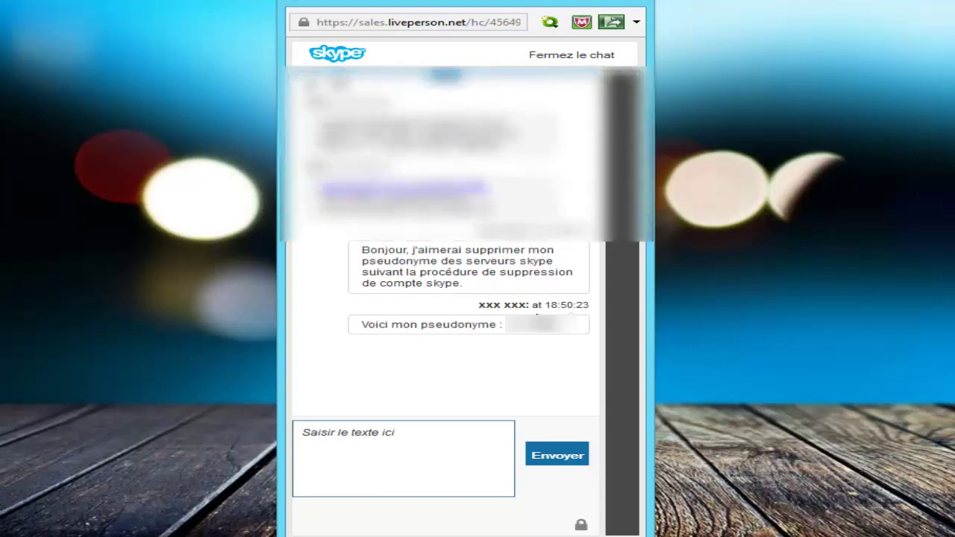
Read back through the agent's replies on pseudonym erasure and put the cursor in the message box
scroll(532, 331, "up", 5)
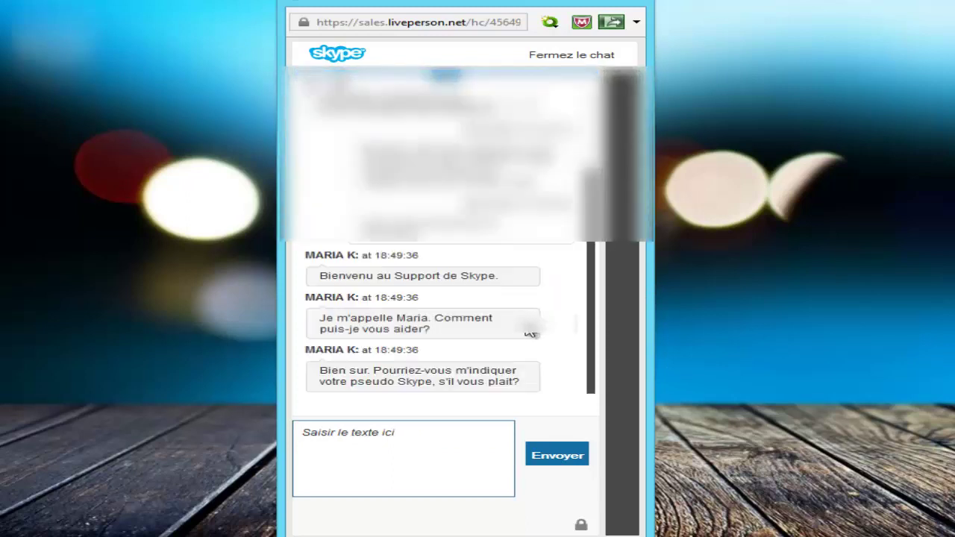
left_click_drag(393, 378, 422, 383)
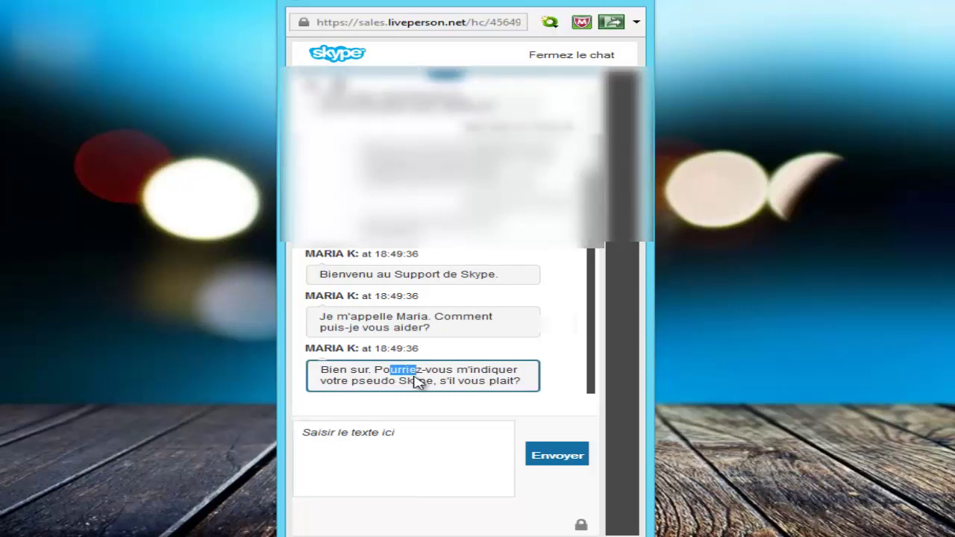
left_click(426, 429)
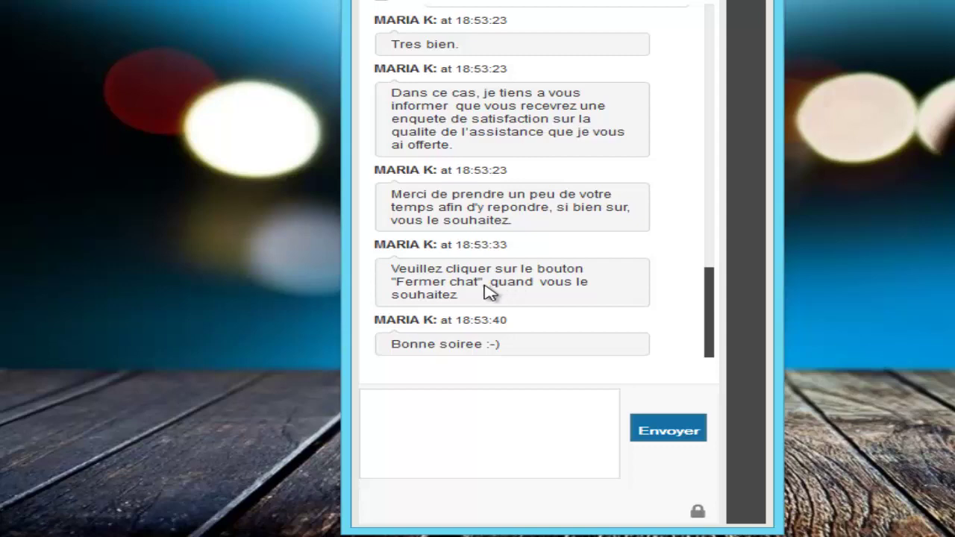
left_click(522, 403)
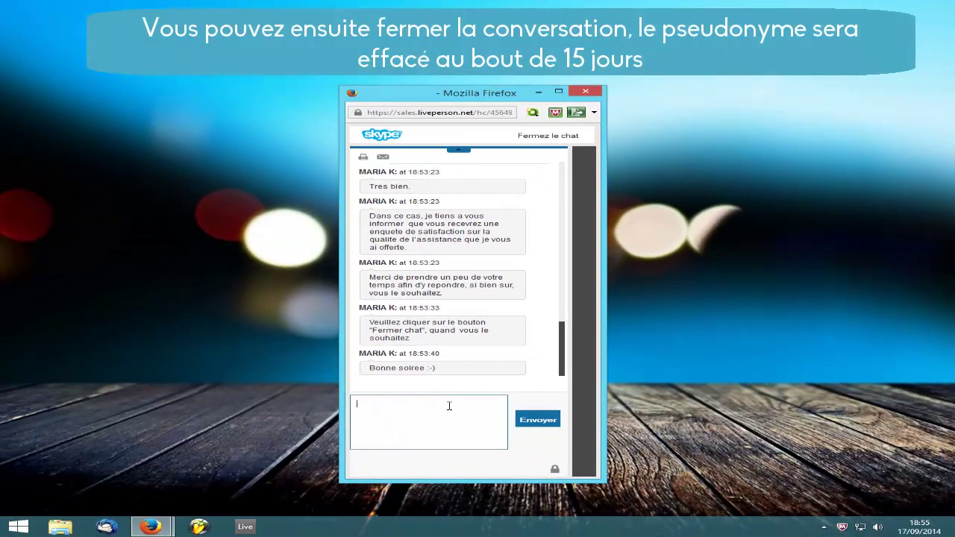
Send 'Merci de votre aide, bonne soirée !' to the agent and close the chat
type("Merci de votre aide, bonne soirée !")
left_click(549, 419)
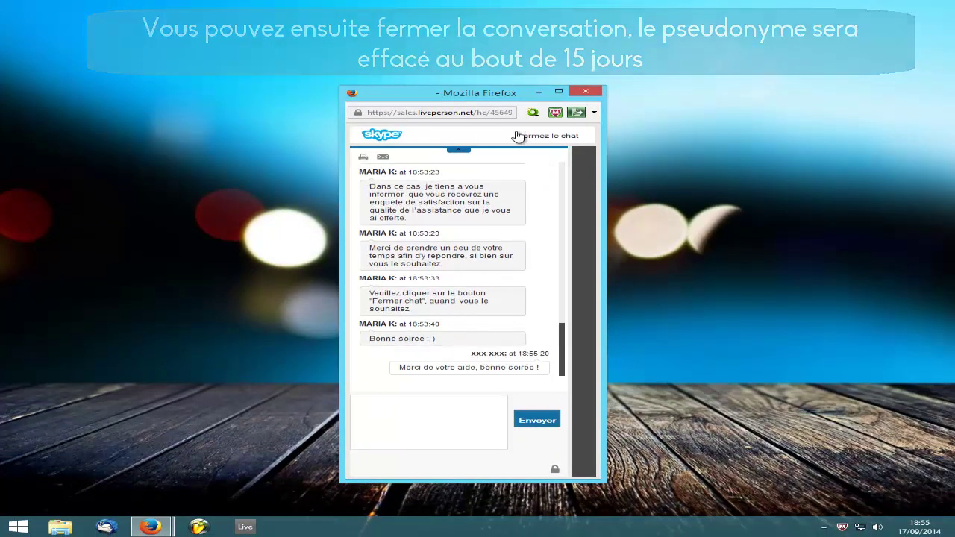
left_click(526, 138)
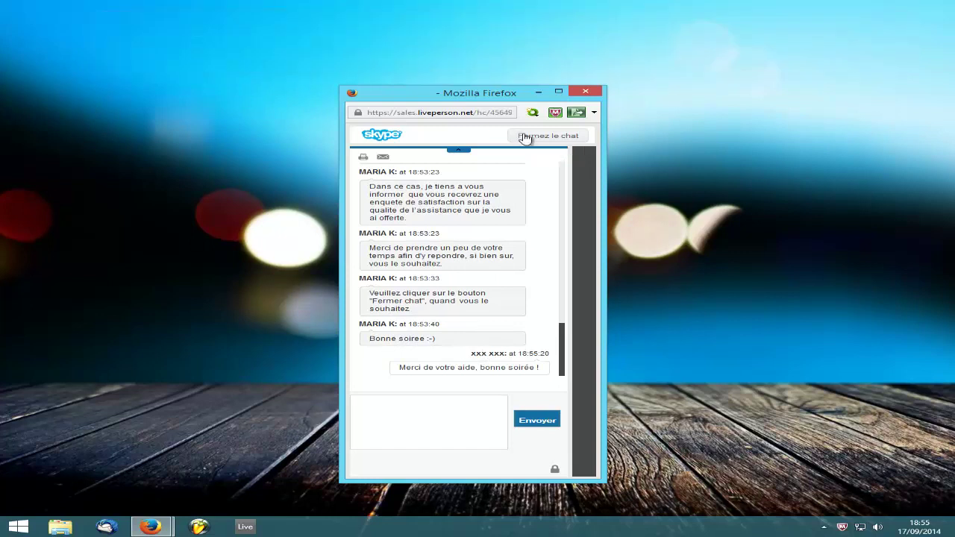